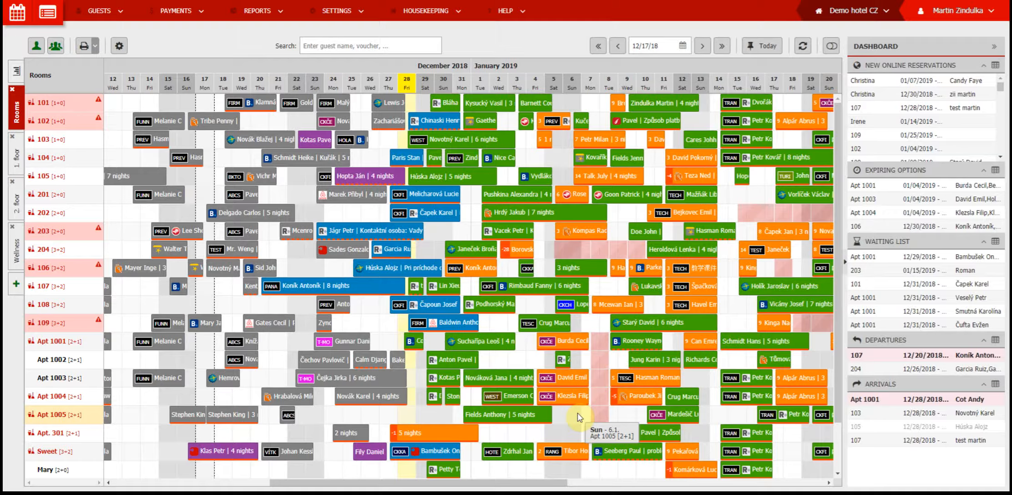
- Start a receipt from the room account of the Apt 1005 reservation for December 31 to January 5
click(529, 415)
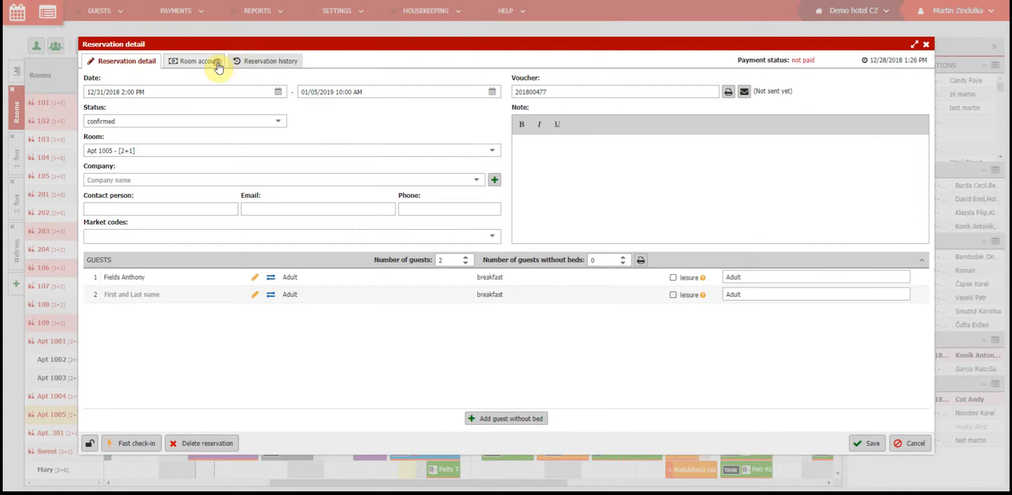
click(217, 64)
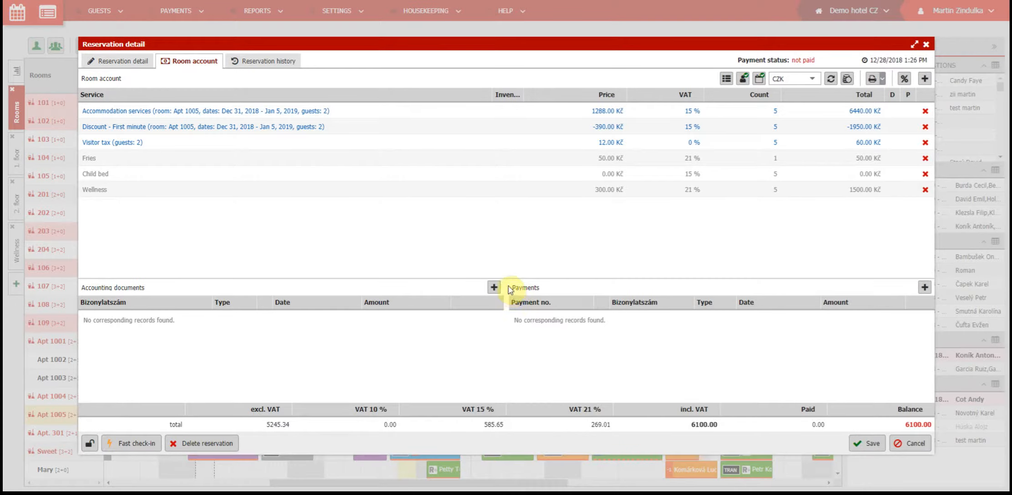
click(494, 287)
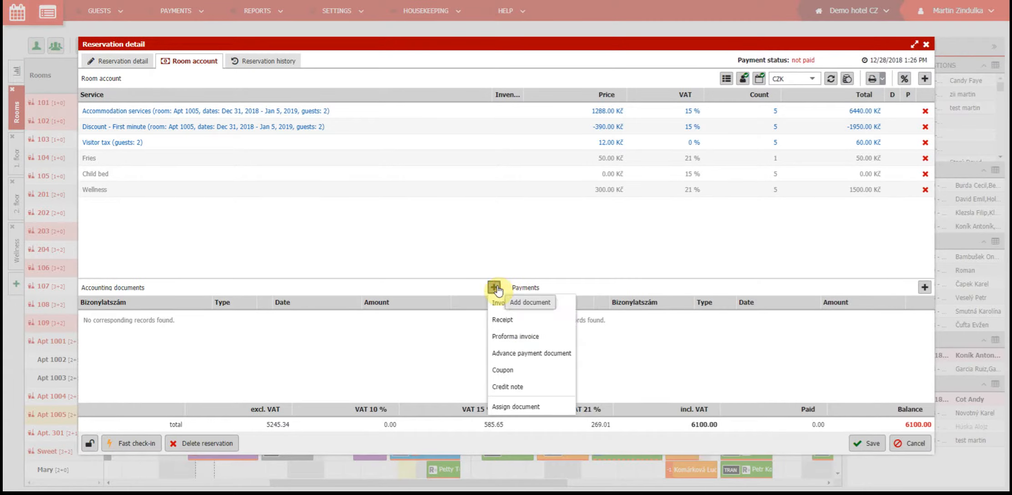
click(523, 324)
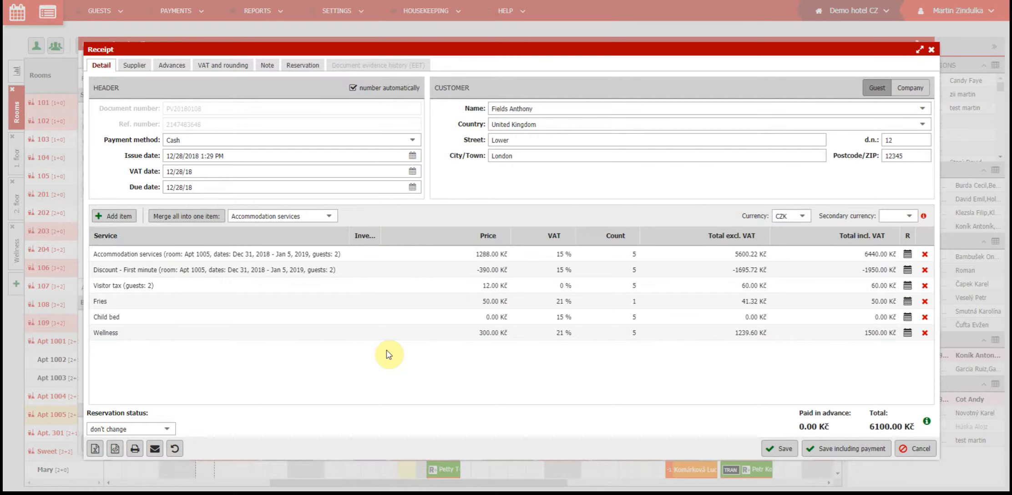
- Set the receipt's payment method to Payment card and save the receipt including payment
click(413, 141)
click(410, 152)
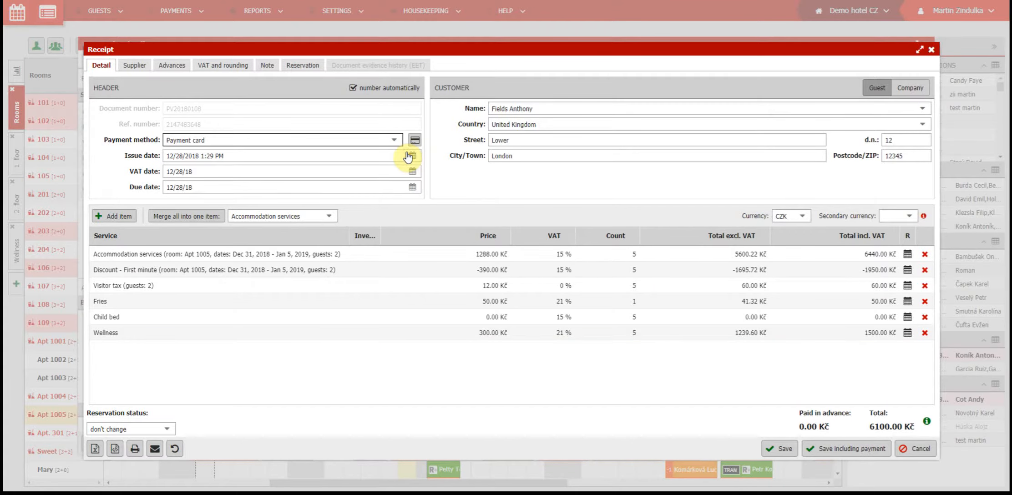
click(852, 449)
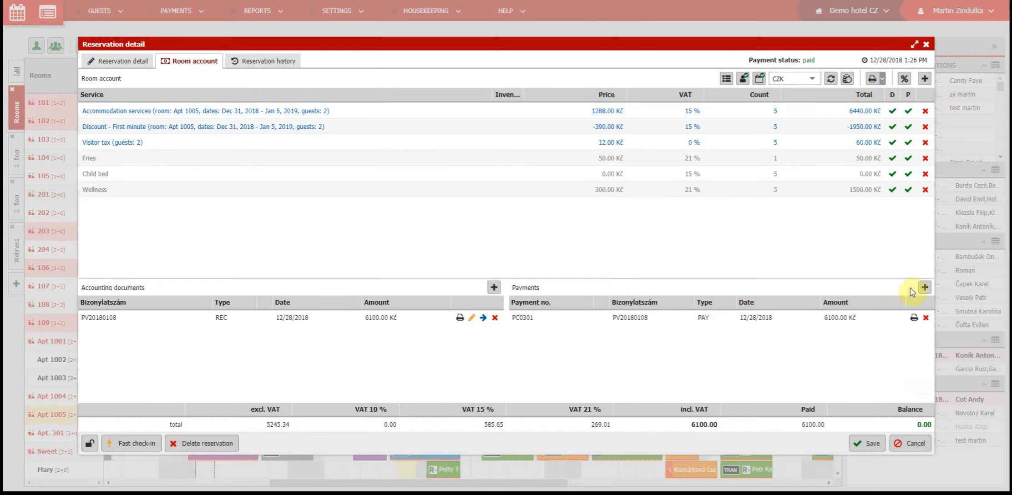
- Check which accounting document and payment cover the individual services in the room account
mouse_move(893, 191)
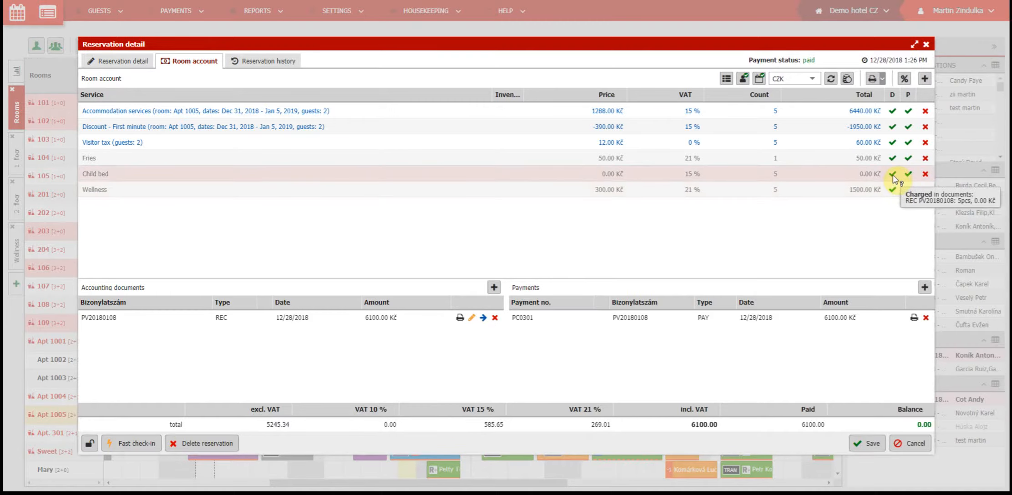
mouse_move(895, 162)
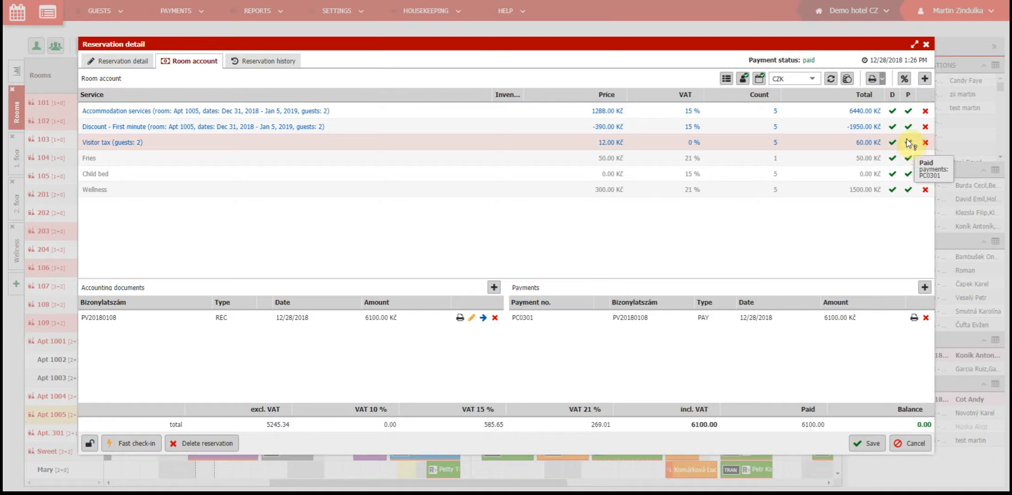
mouse_move(907, 132)
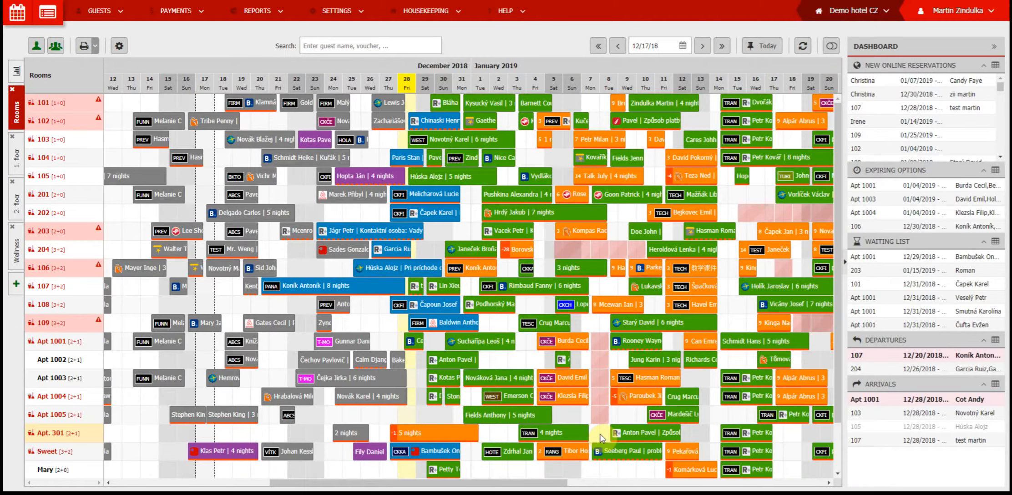
- Start a proforma invoice from the room account of the Apt. 301 reservation for January 3 to 7
click(566, 436)
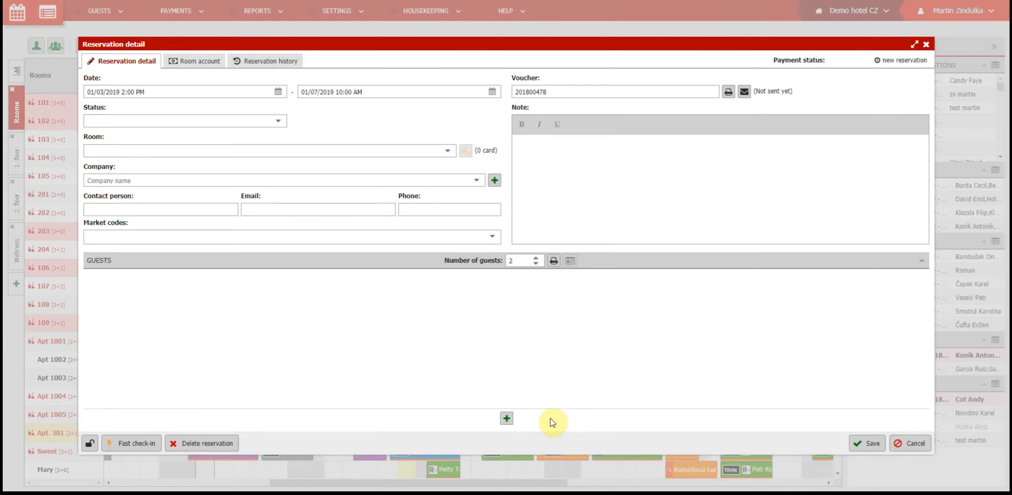
click(193, 62)
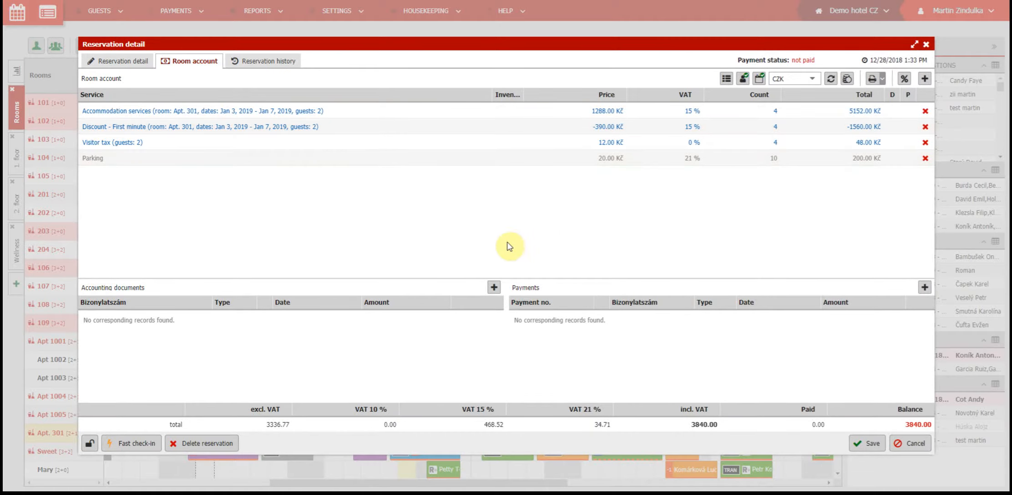
click(493, 287)
click(531, 344)
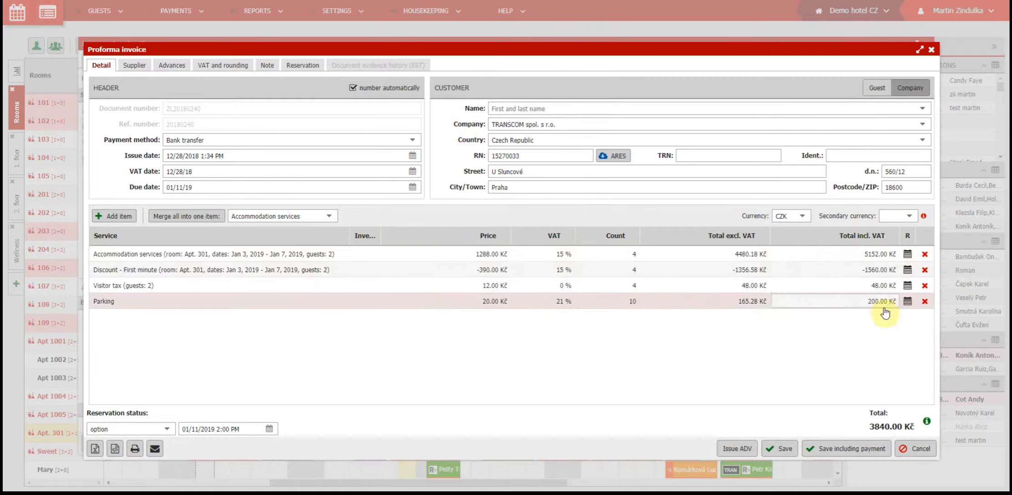
- Merge all proforma items into one "Advance payment for accommodation services" item and save the proforma invoice
click(331, 216)
click(314, 241)
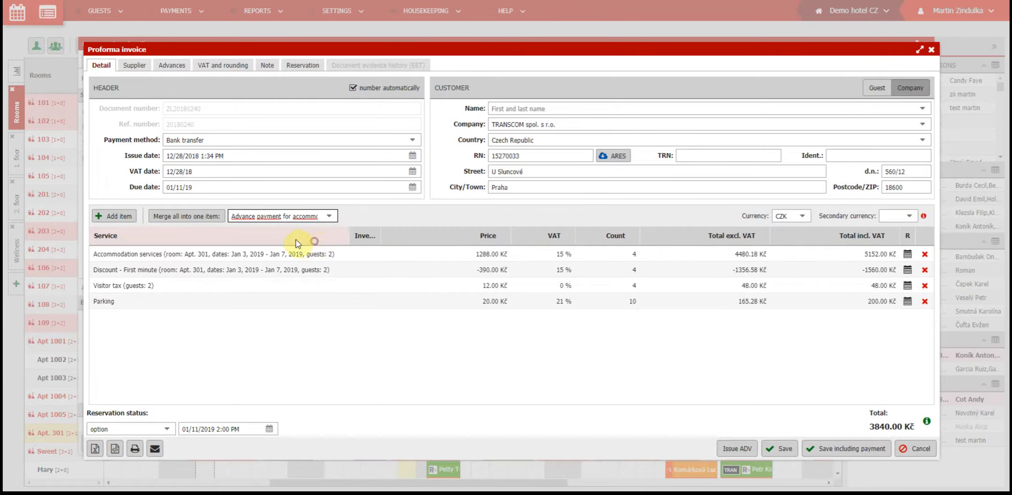
click(192, 218)
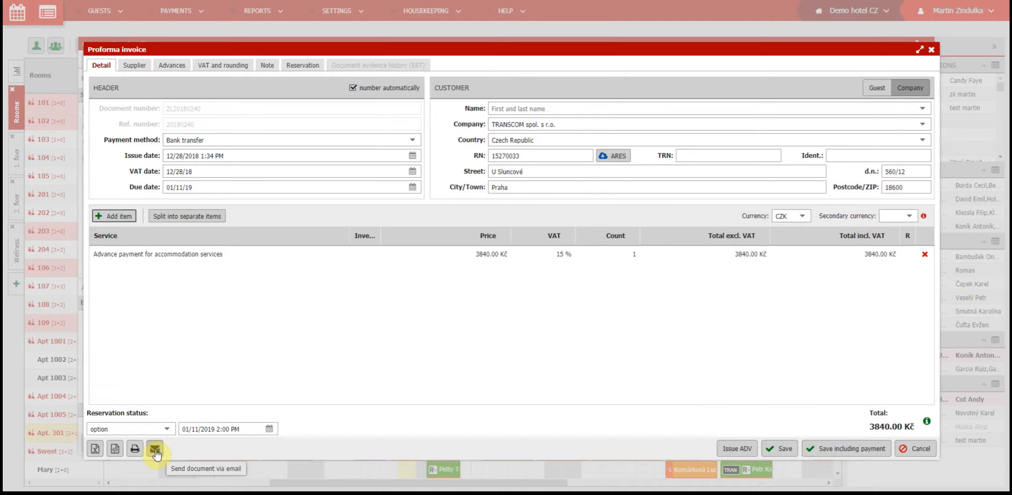
click(782, 449)
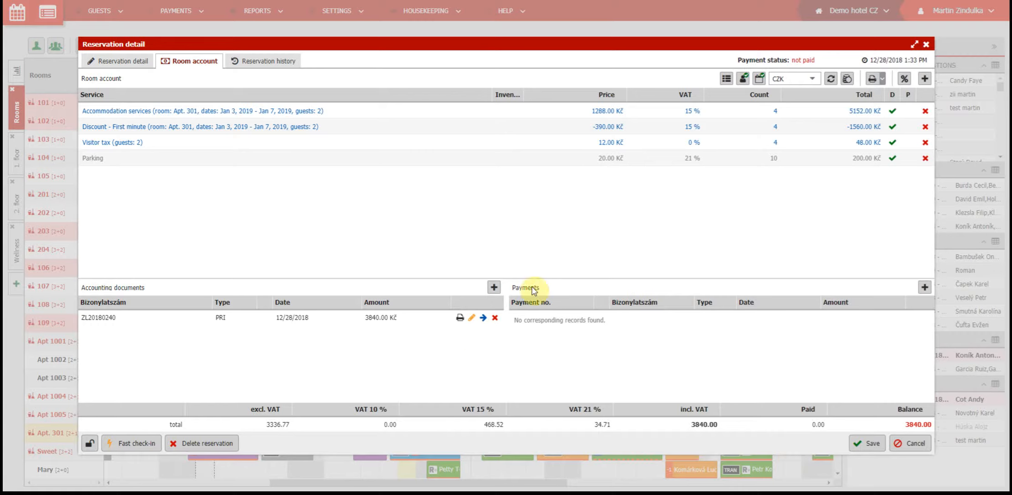
- Issue an advance payment document from the saved proforma, with items merged as "Advance payment for accommodation services", and save it including payment
click(472, 318)
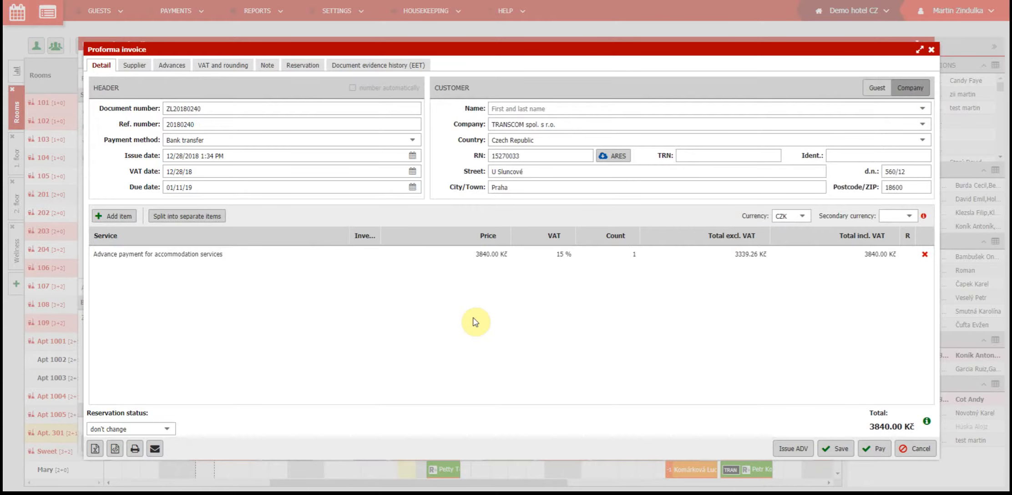
click(791, 450)
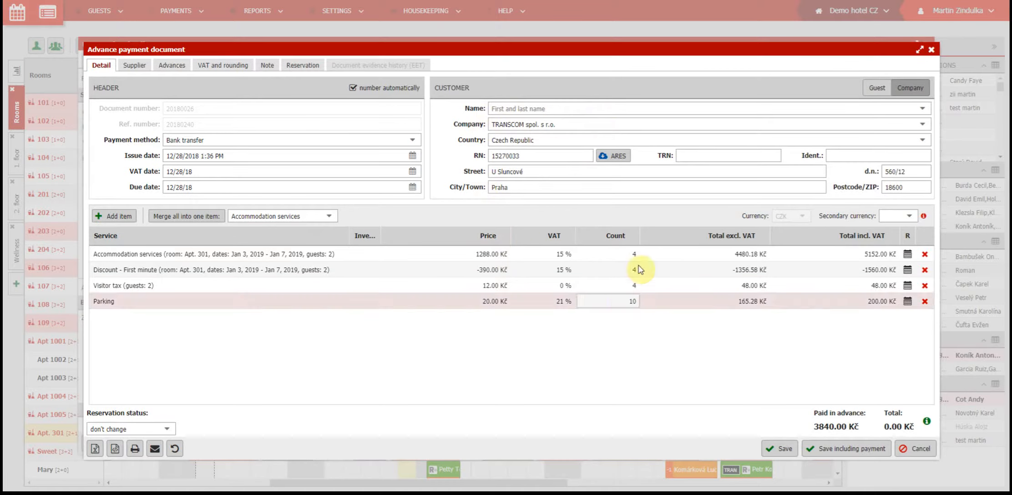
click(327, 216)
click(322, 248)
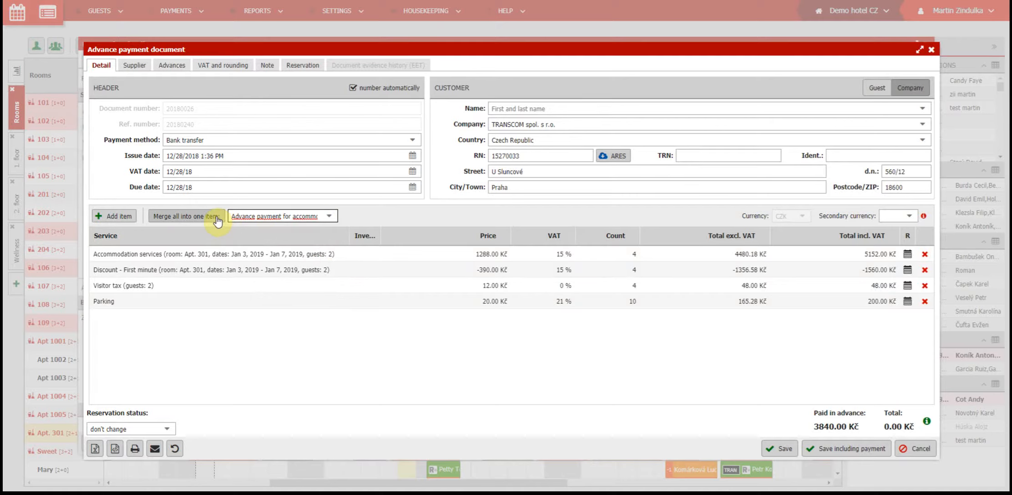
click(215, 217)
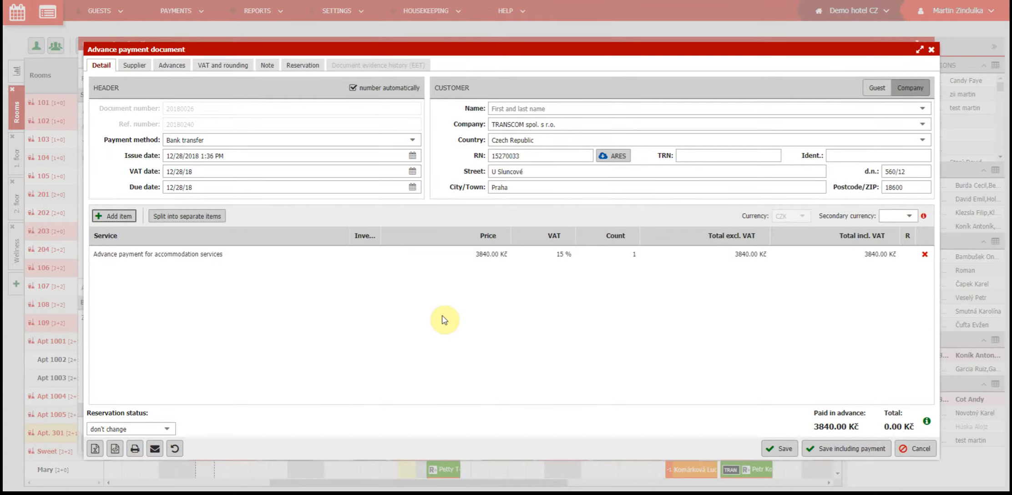
click(867, 453)
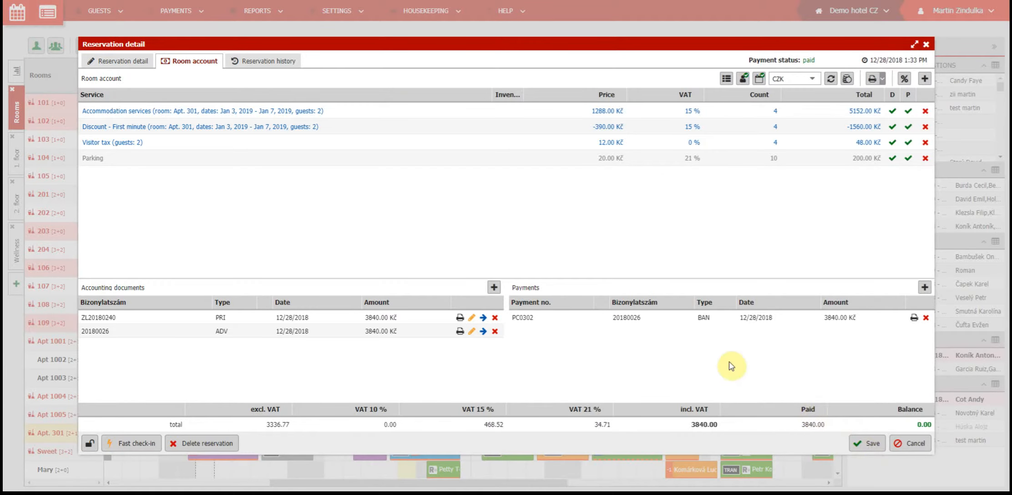
- Preview the printout of the advance payment document
click(460, 332)
click(509, 151)
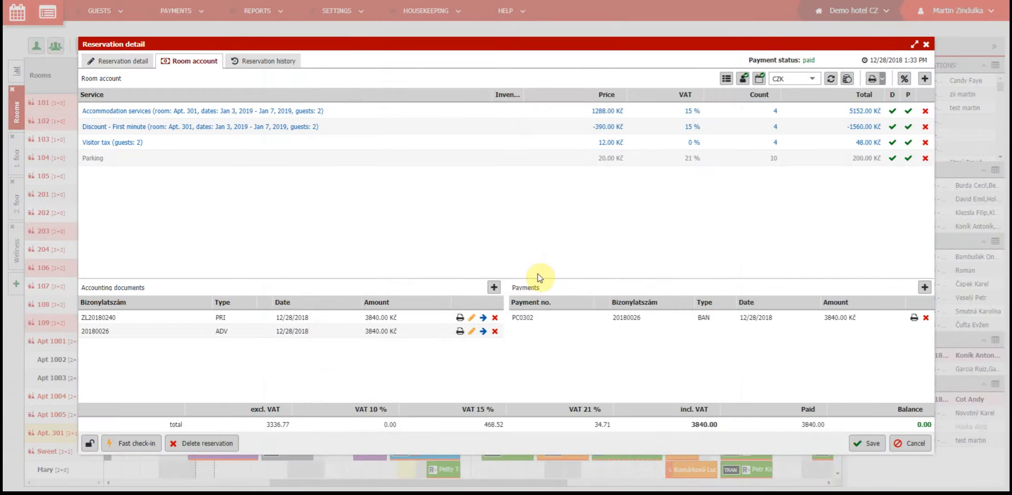
- Create an invoice for the Apt. 301 reservation with the advance payment document assigned as its deposit, and save it
click(493, 287)
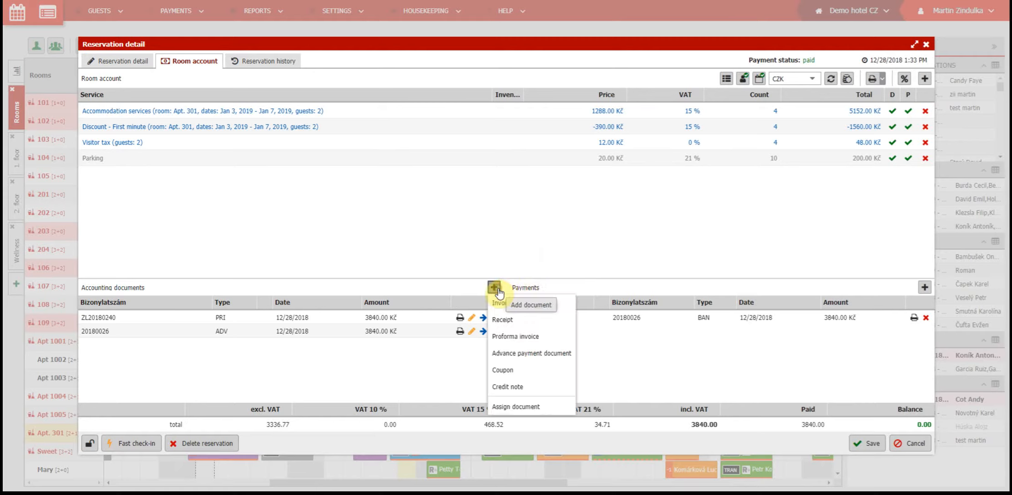
click(556, 310)
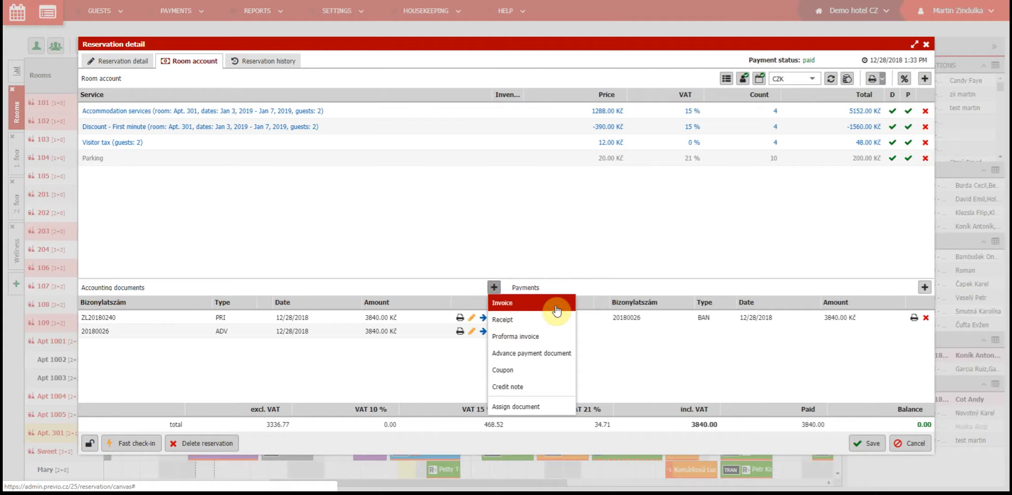
click(556, 310)
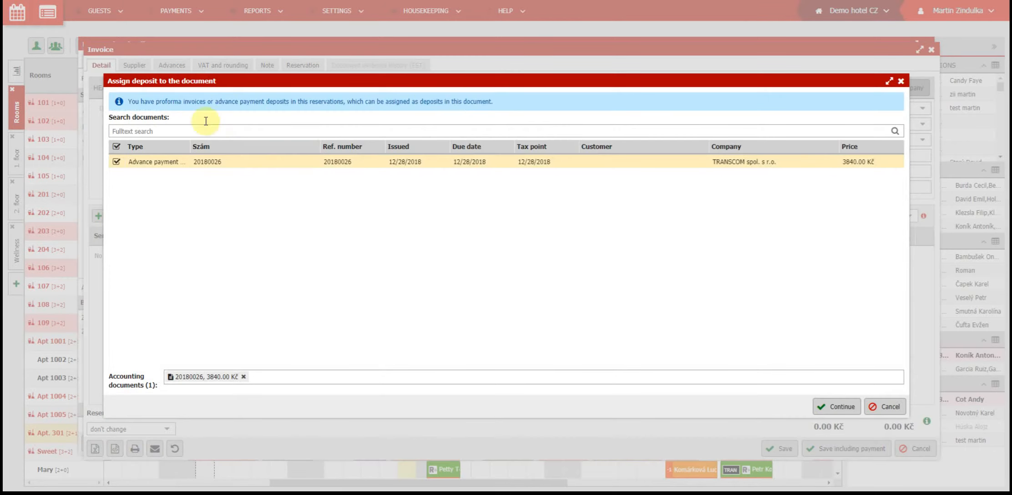
click(838, 405)
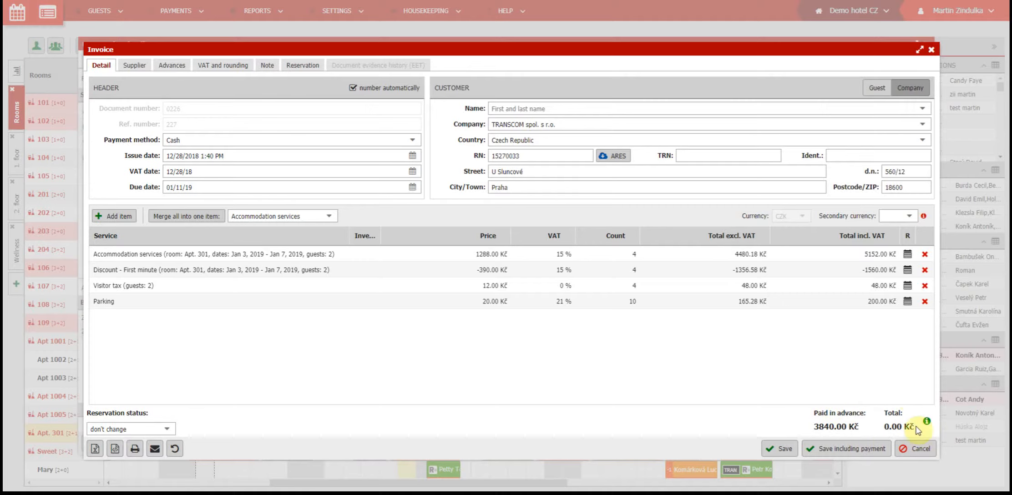
click(781, 449)
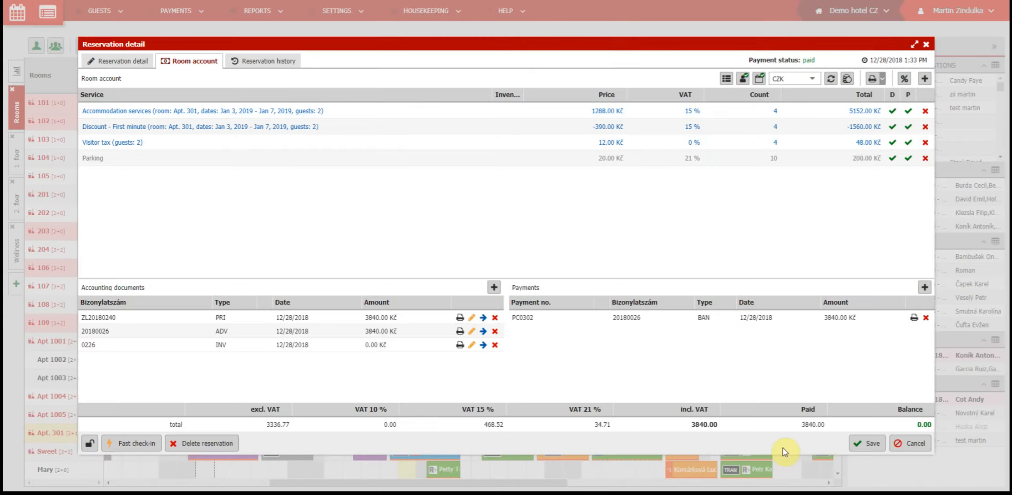
- Preview the printout of the final invoice
click(461, 346)
click(501, 162)
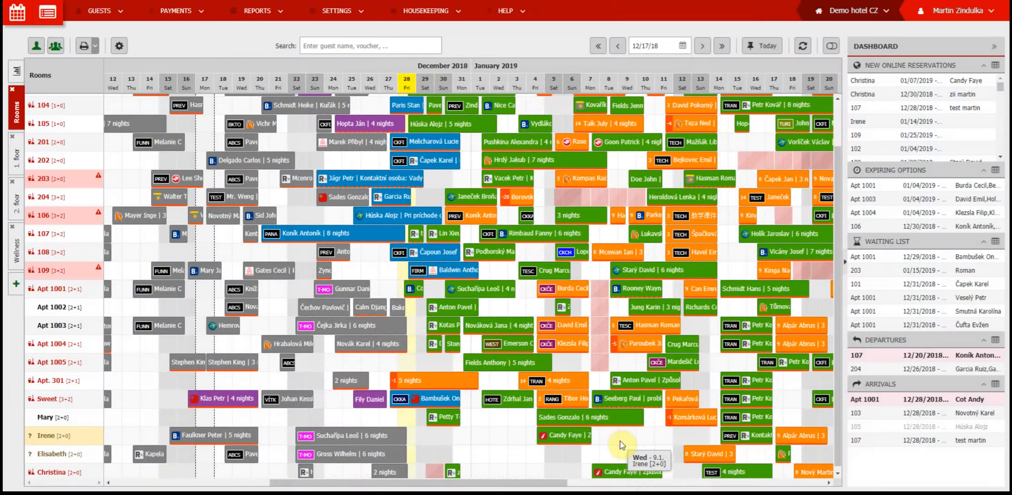
- Start a proforma invoice from the room account of the room Mary reservation for January 4 to 10
click(612, 415)
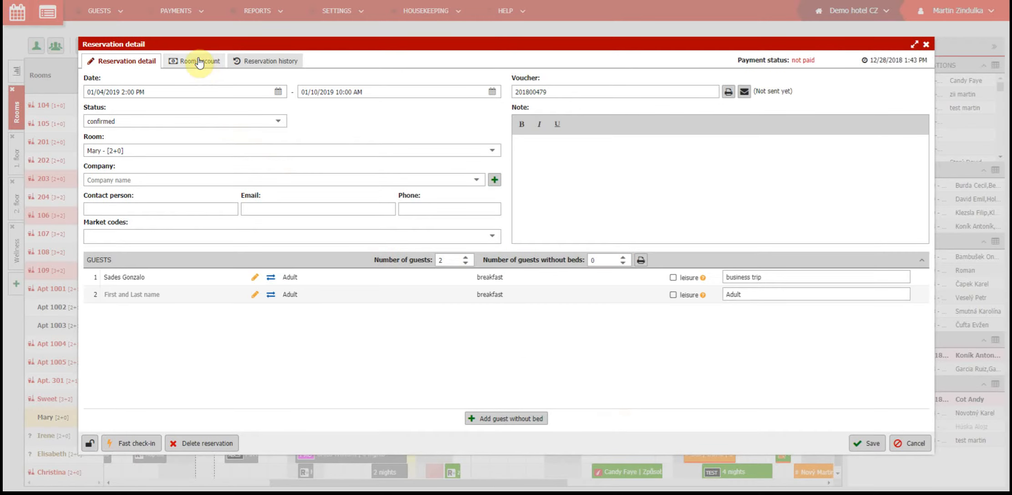
click(199, 62)
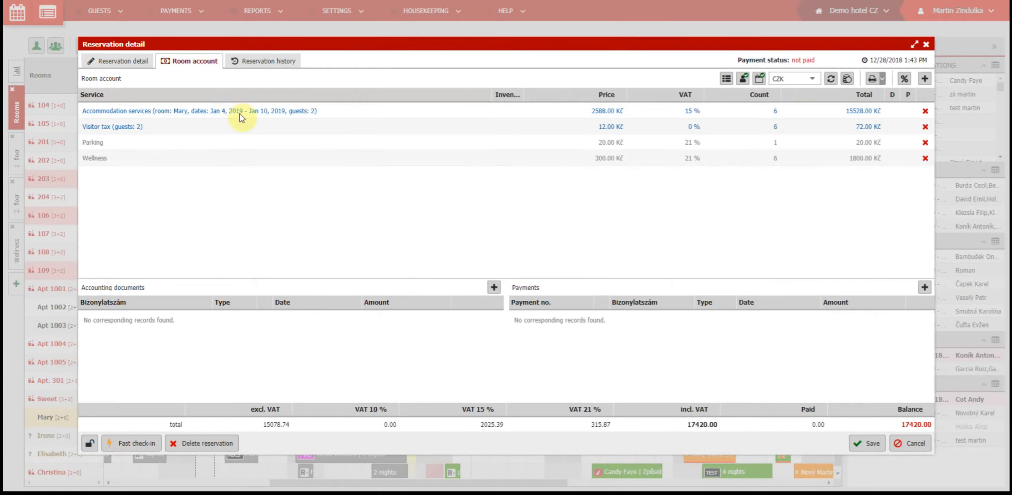
click(494, 287)
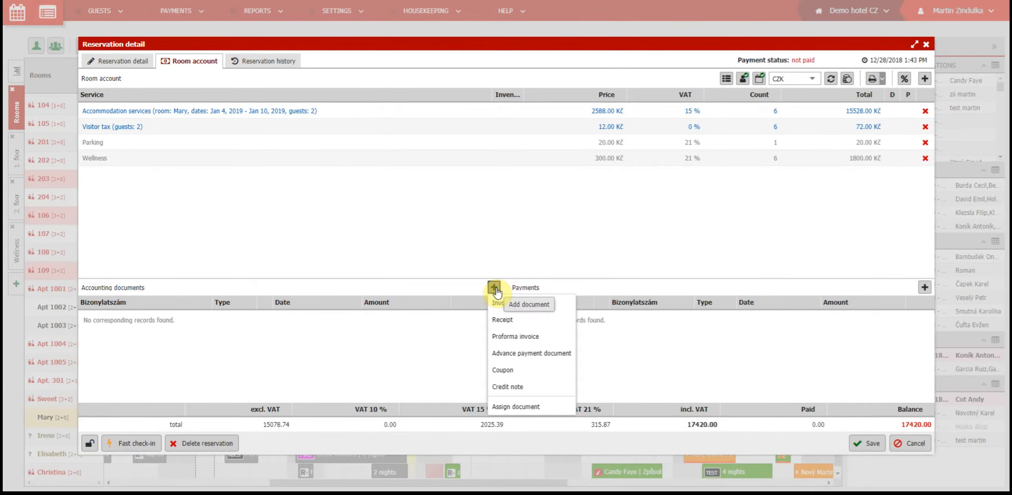
click(566, 339)
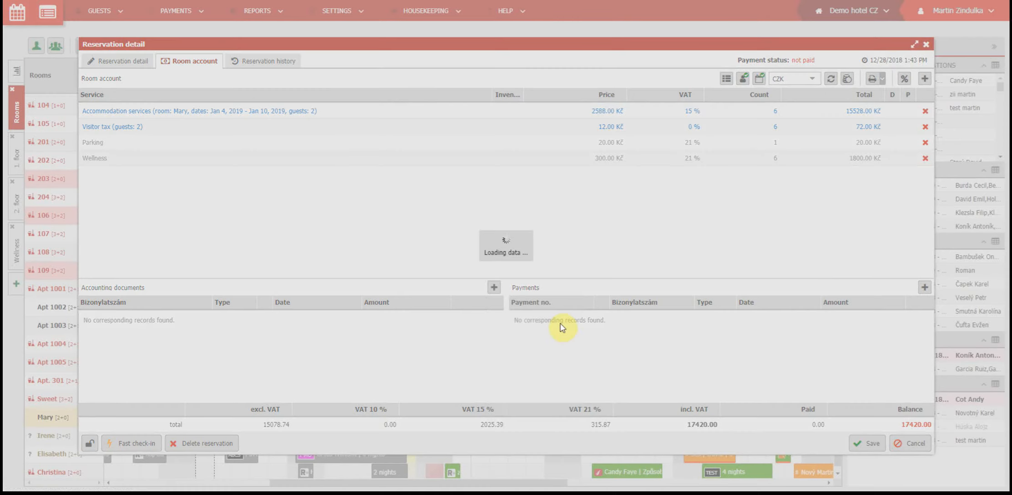
- Merge the proforma items into one "Advance payment for accommodation services" item and set its total including VAT to 5000 Kč
click(328, 216)
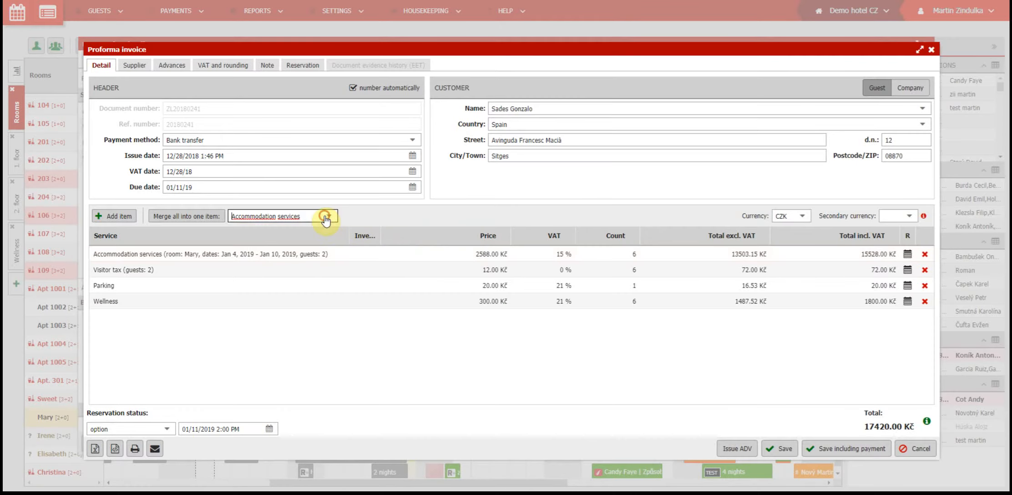
click(321, 246)
click(184, 216)
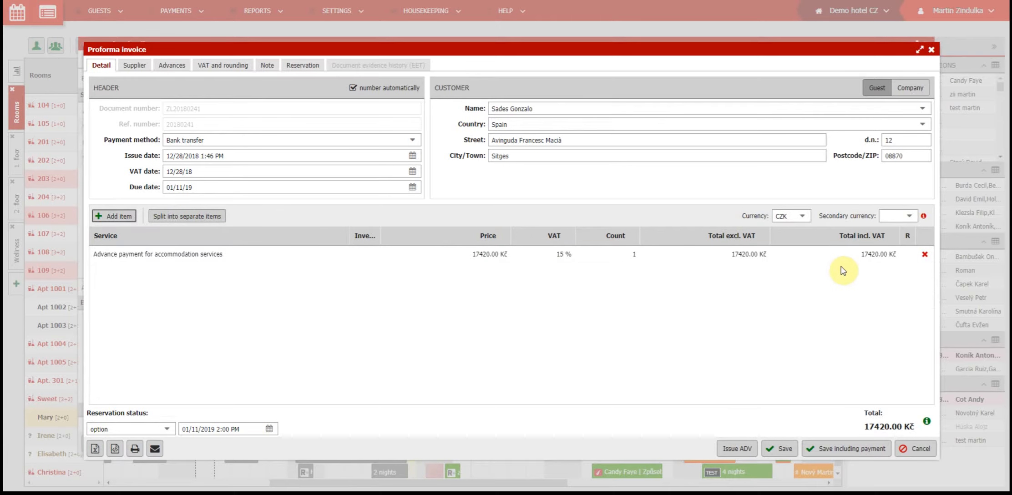
click(872, 254)
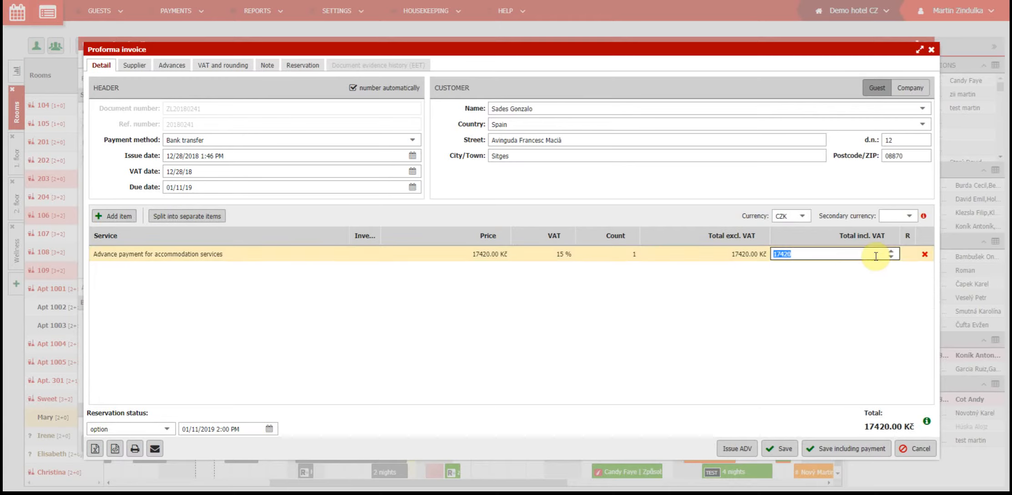
click(835, 297)
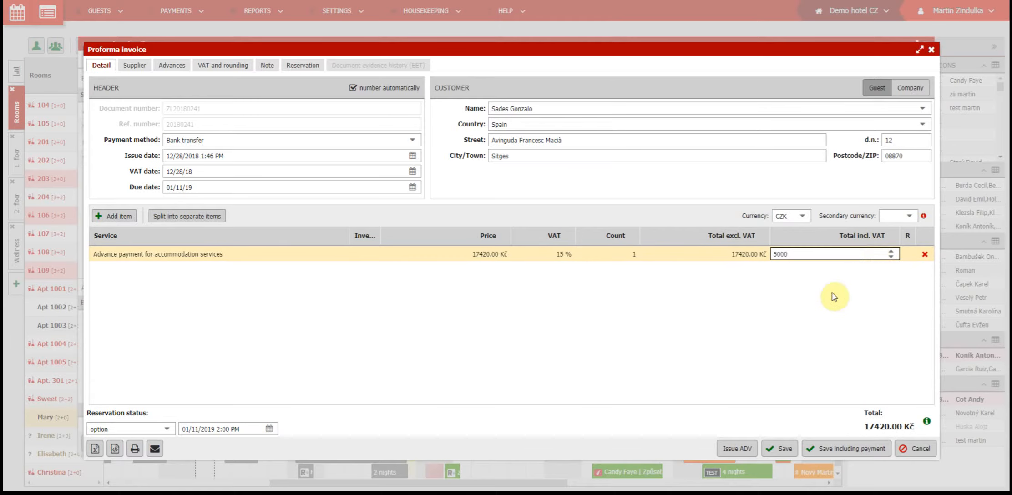
- Save the proforma invoice for the partial advance
click(784, 448)
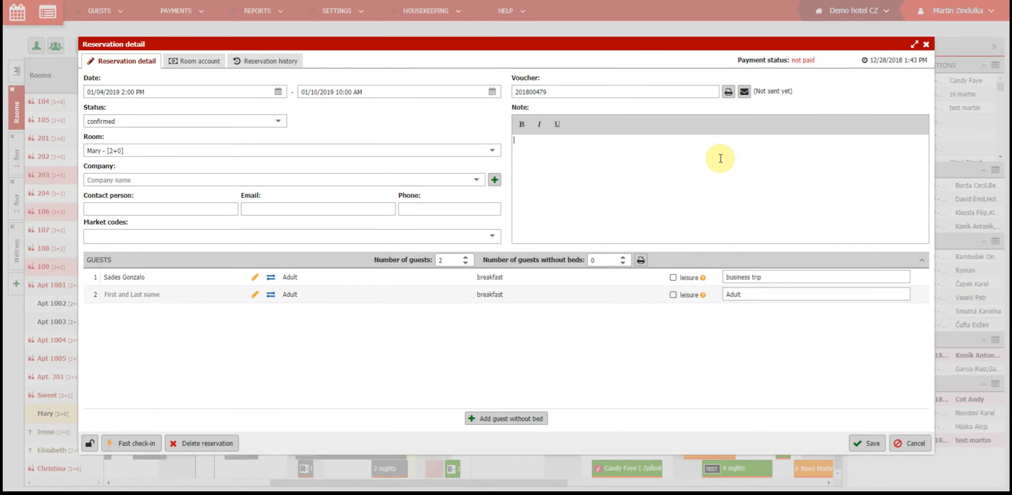
- Set up the accommodation voucher as advance payment instructions with a single 60% payment due 01/04/19 and an advance list issued
click(744, 93)
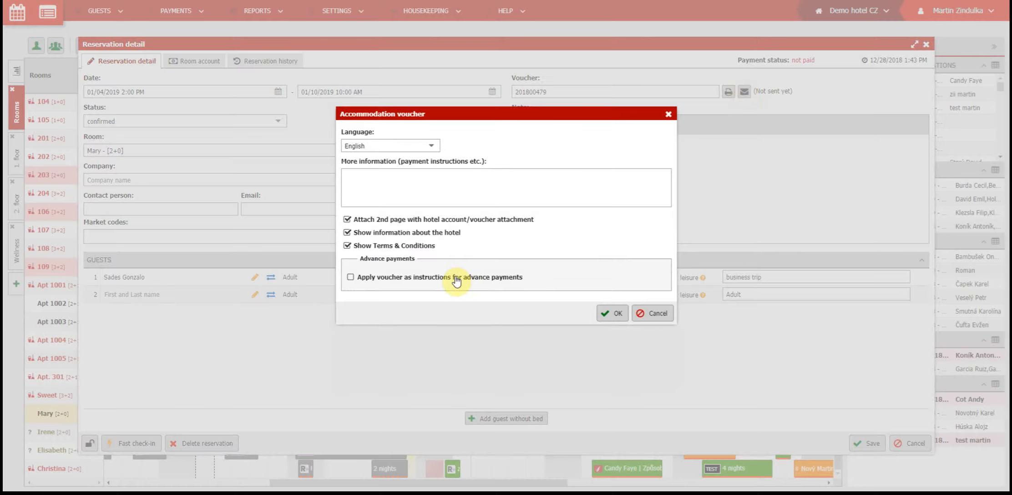
click(456, 279)
drag(596, 296, 574, 298)
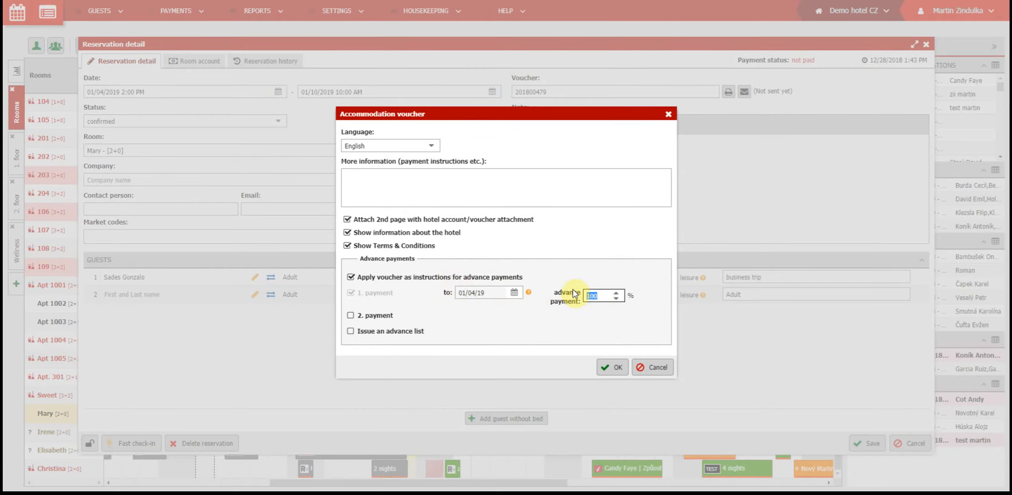
text(60)
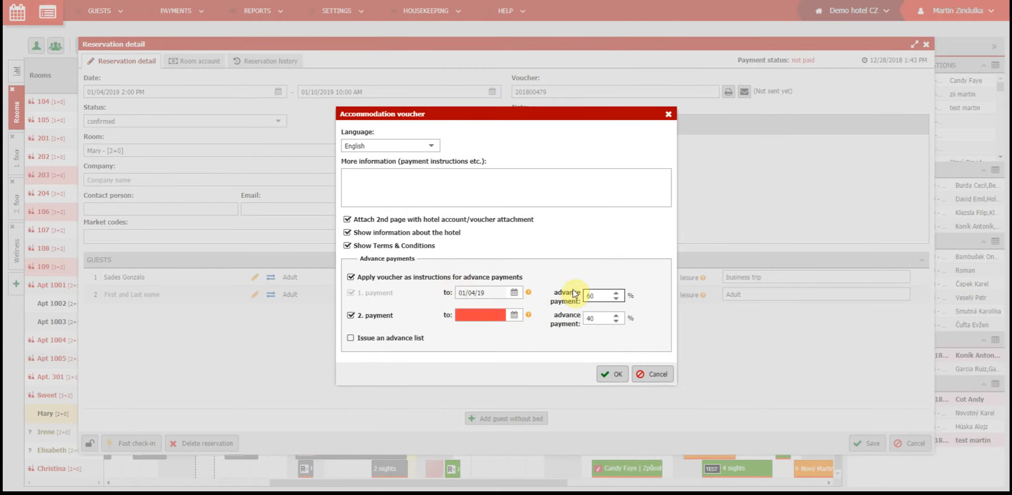
click(374, 316)
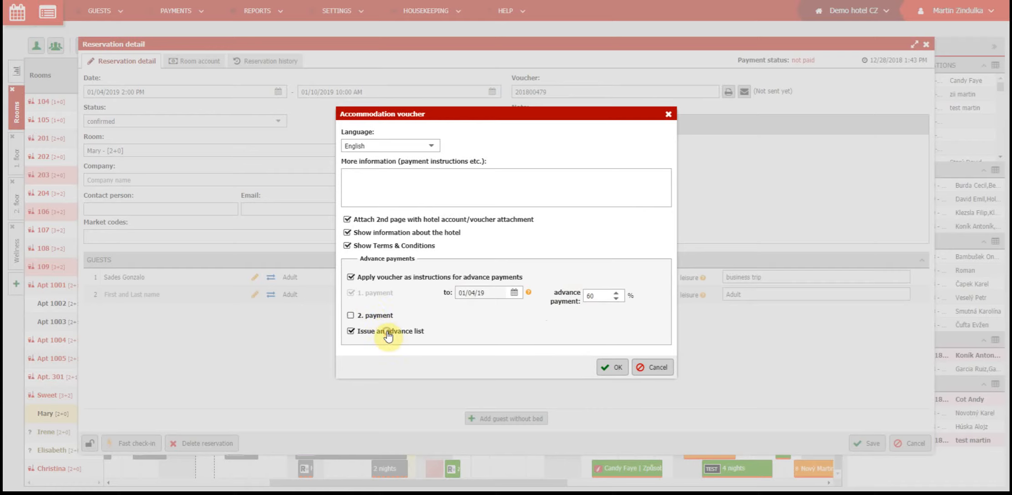
- Email the voucher with its PDF attached to the guest, using the subject "Reservation confirmation"
click(612, 367)
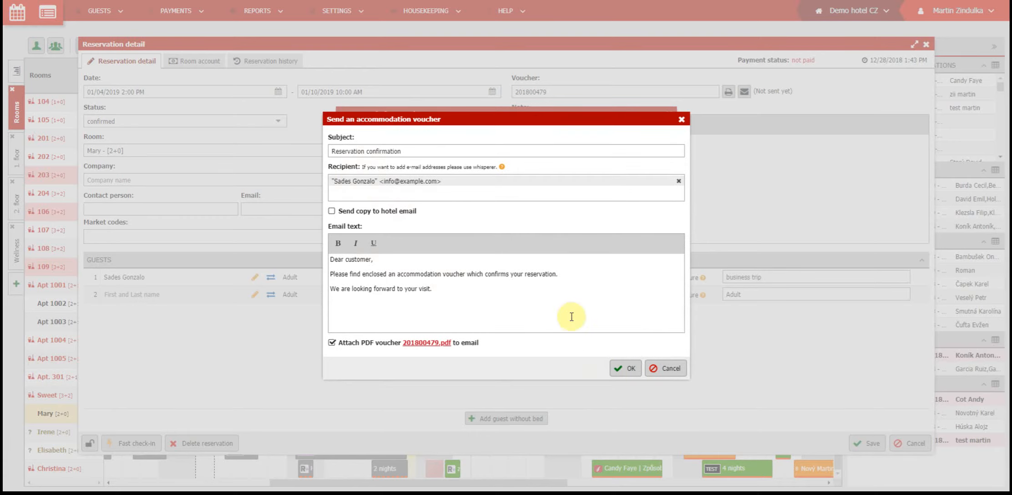
click(631, 370)
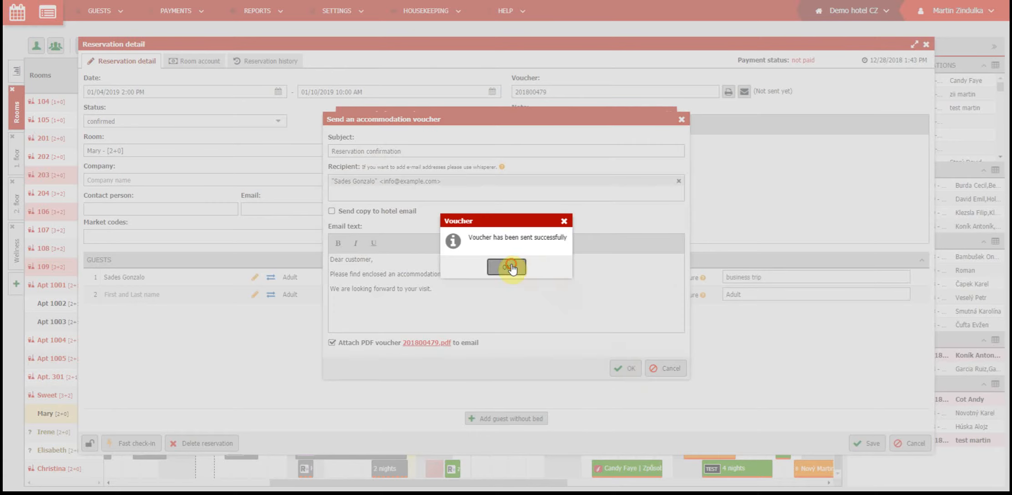
click(508, 266)
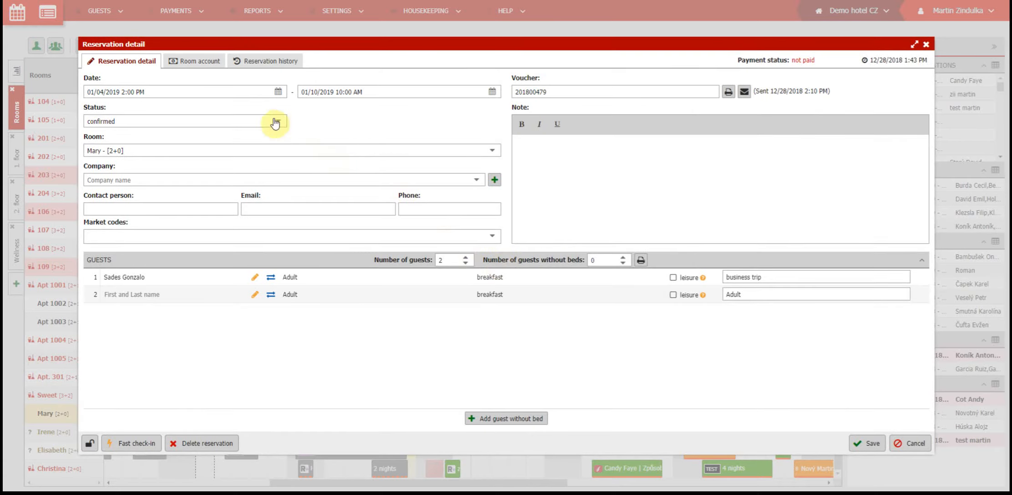
- Issue an advance payment document, including its payment, from the proforma invoice in the room account
click(202, 62)
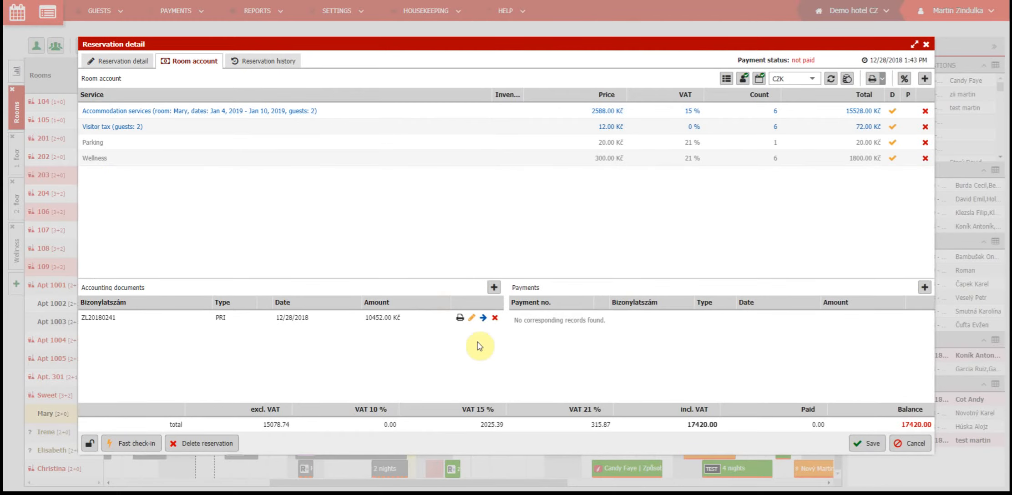
click(470, 318)
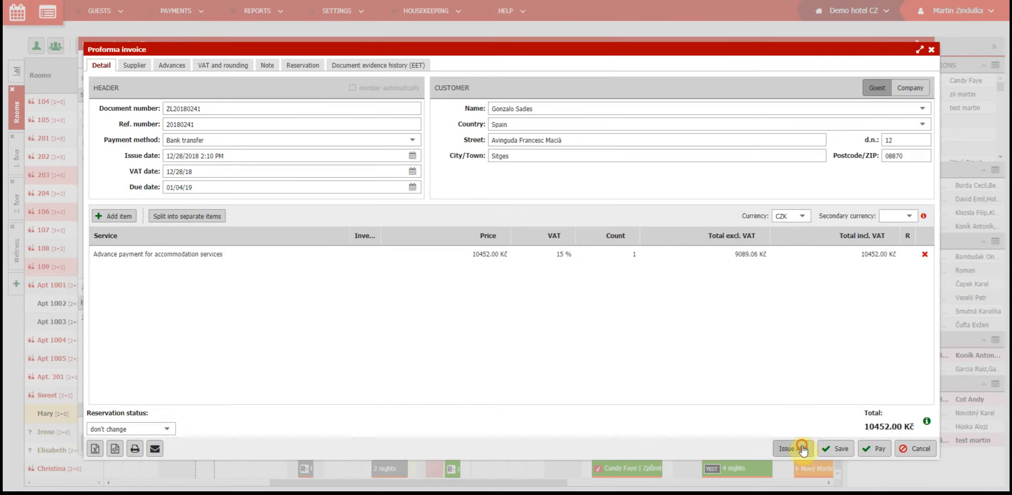
click(803, 445)
click(849, 450)
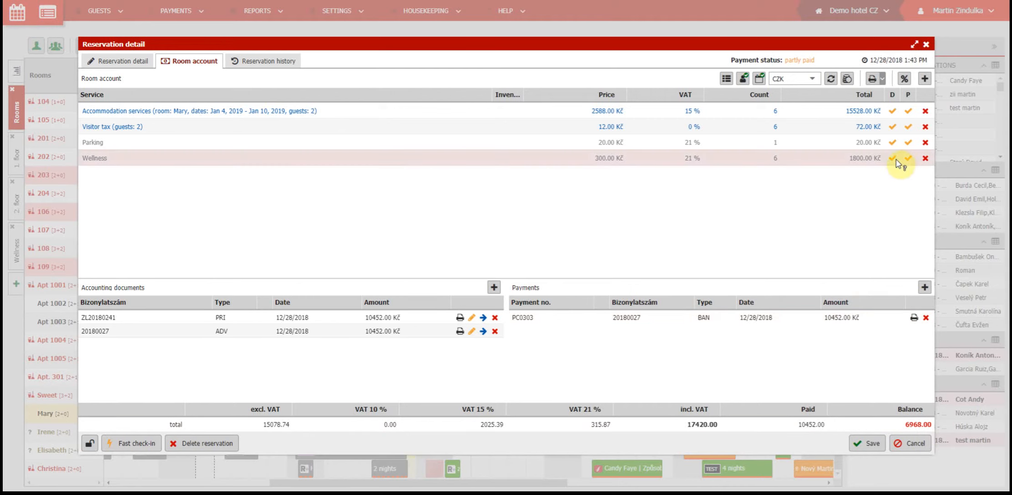
- Create an invoice from the room account with the advance payment document assigned as its deposit
mouse_move(893, 159)
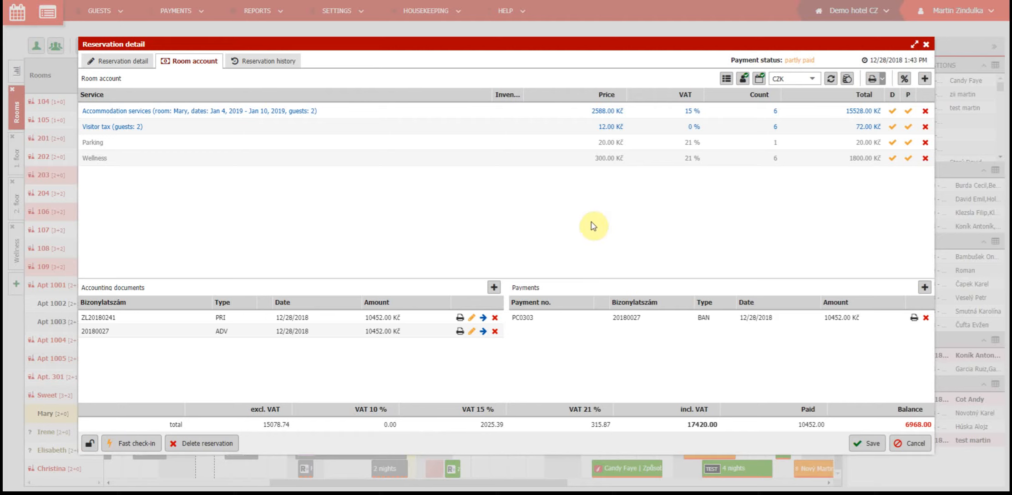
click(494, 287)
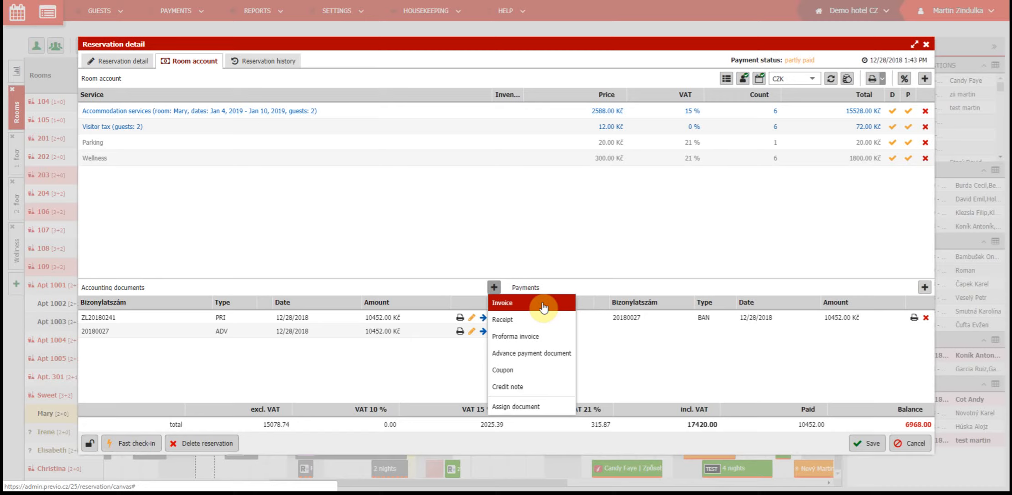
click(544, 305)
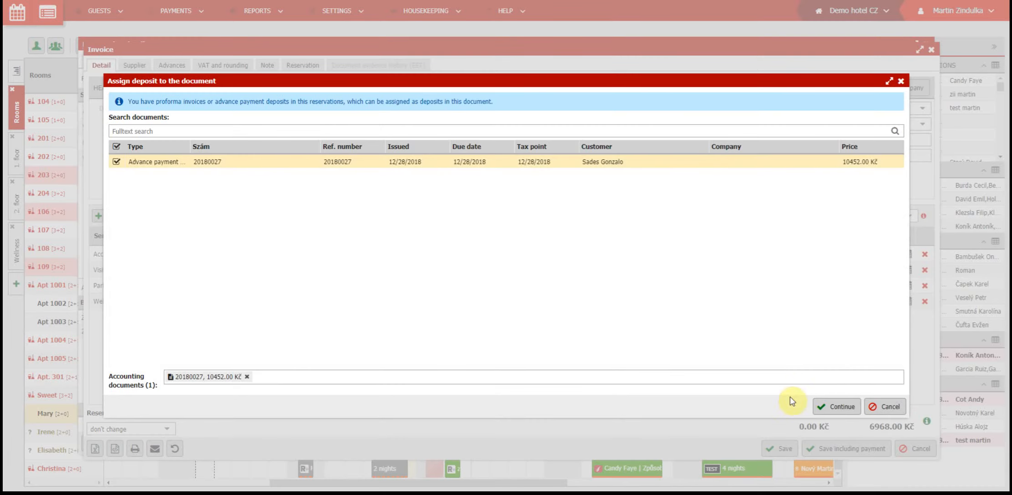
click(829, 416)
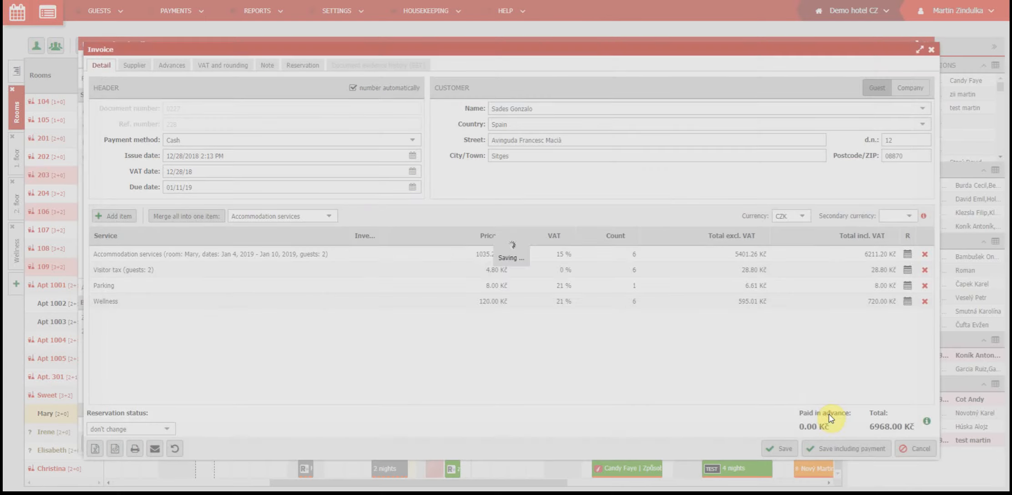
click(515, 286)
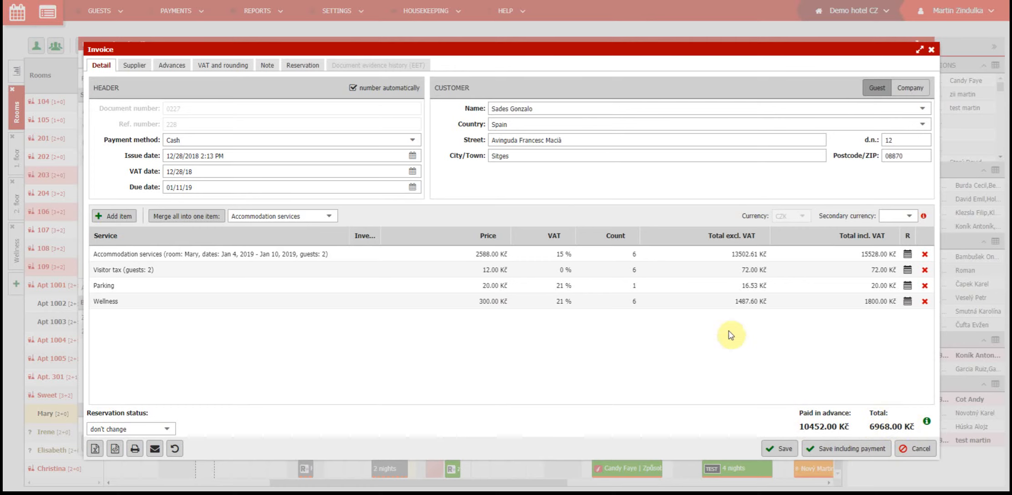
- Set the invoice's payment method to Cash and save it including the payment
click(413, 141)
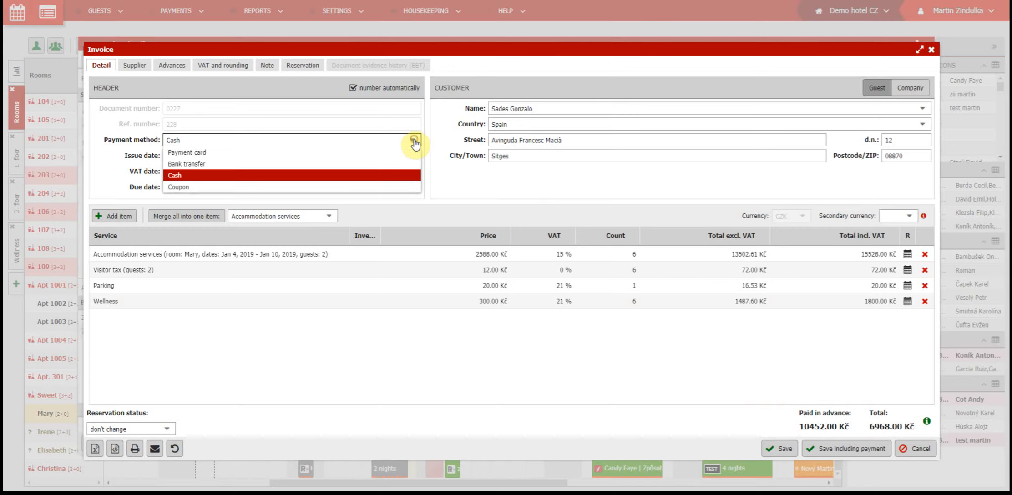
click(388, 177)
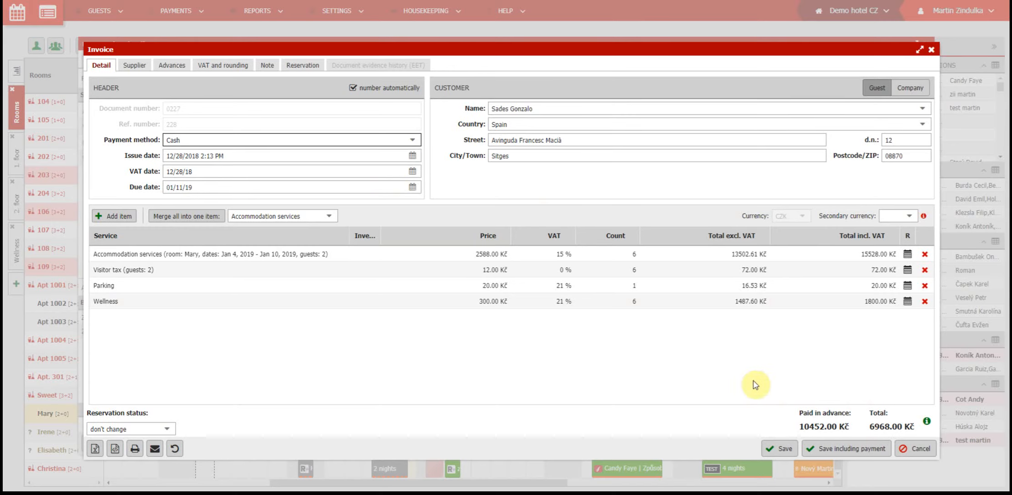
click(846, 448)
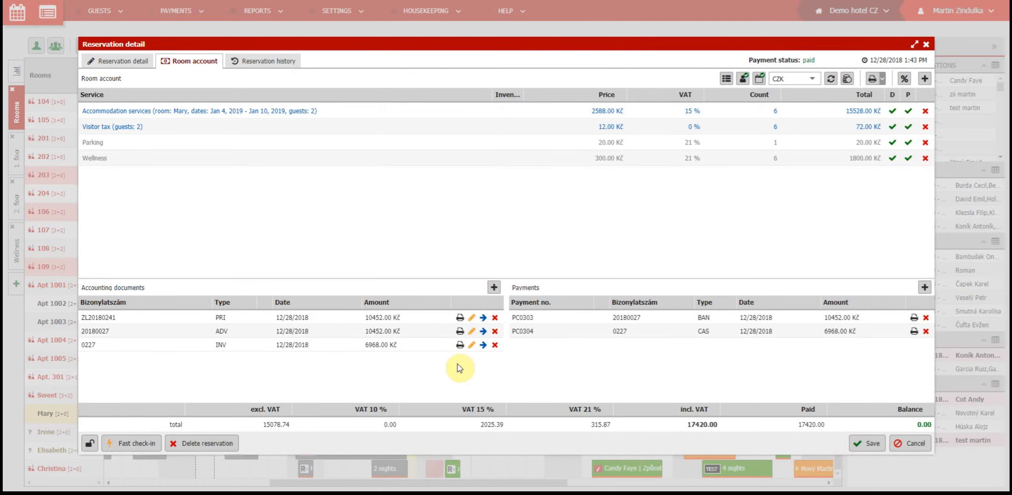
- Preview the final invoice's printout and check which documents and payments cover the room account items
click(459, 346)
click(483, 164)
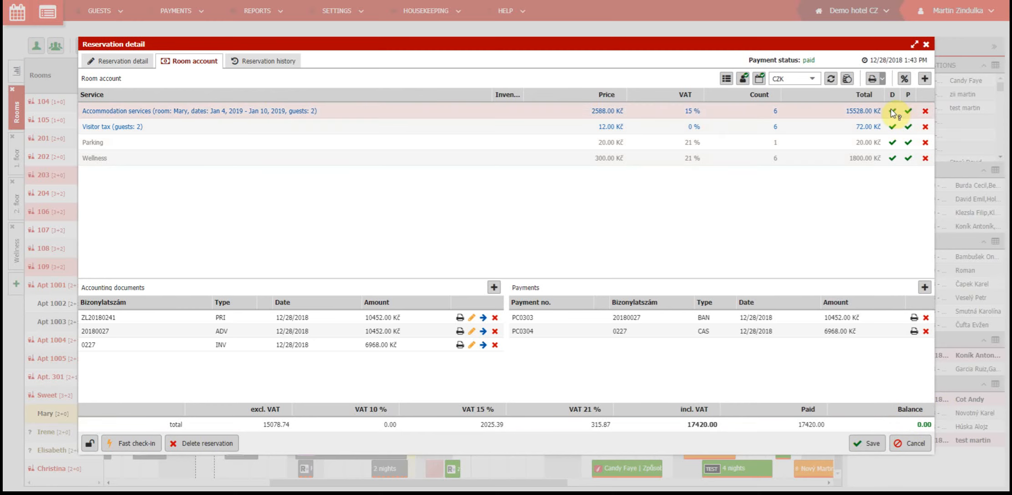
mouse_move(893, 113)
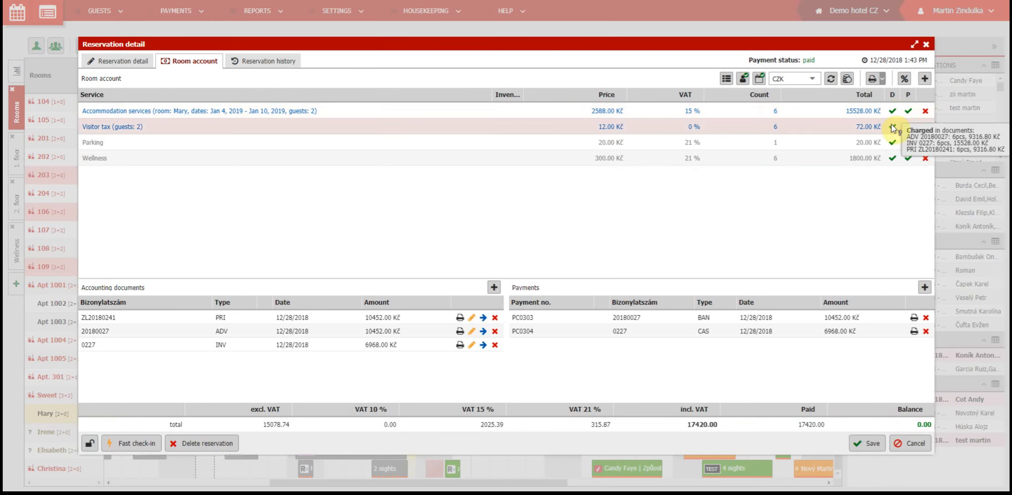
mouse_move(892, 129)
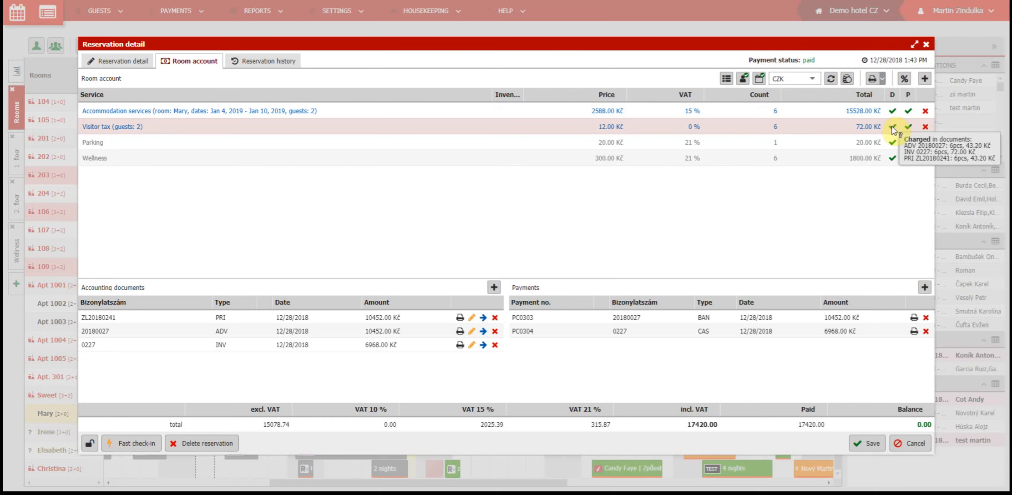
mouse_move(907, 146)
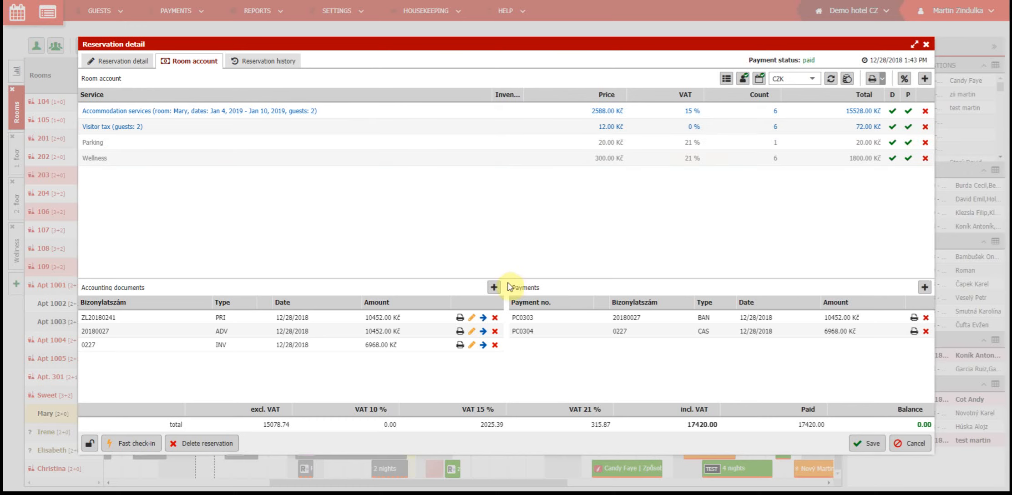
- Try to create another invoice from the fully charged room account
click(493, 287)
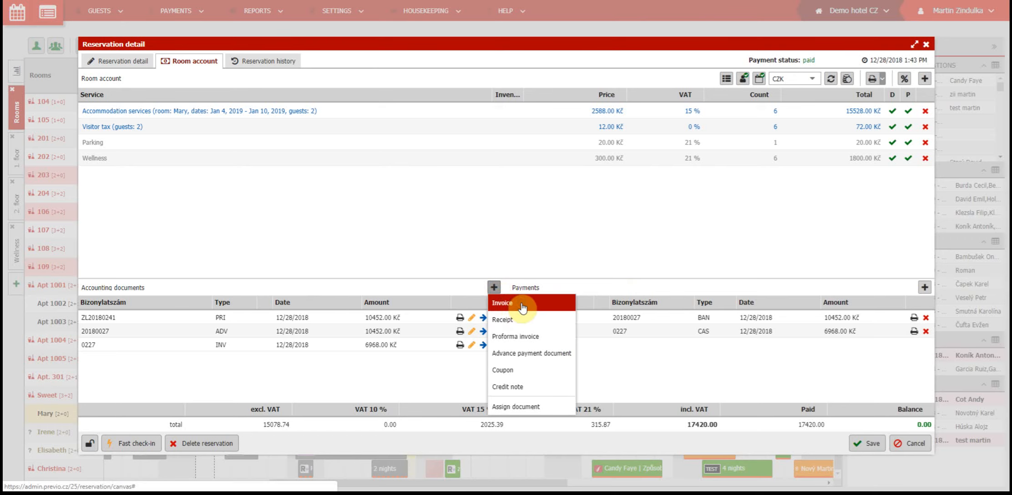
click(522, 308)
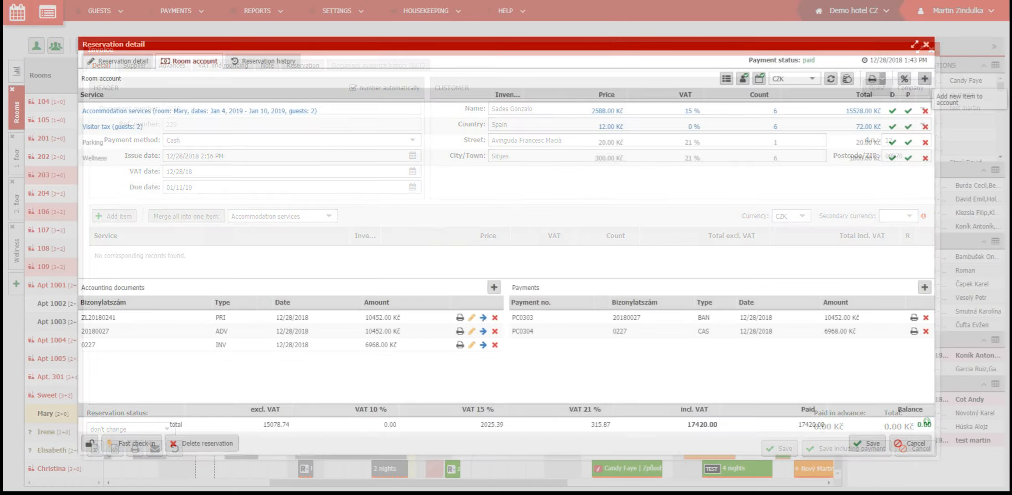
- Add a Parking item to the room account
click(923, 81)
text(Pa)
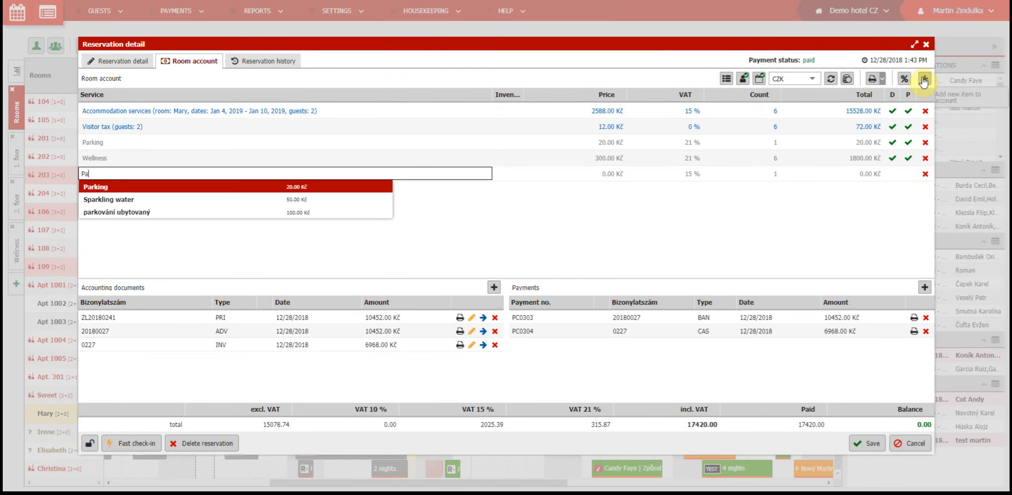
text(r)
key(Return)
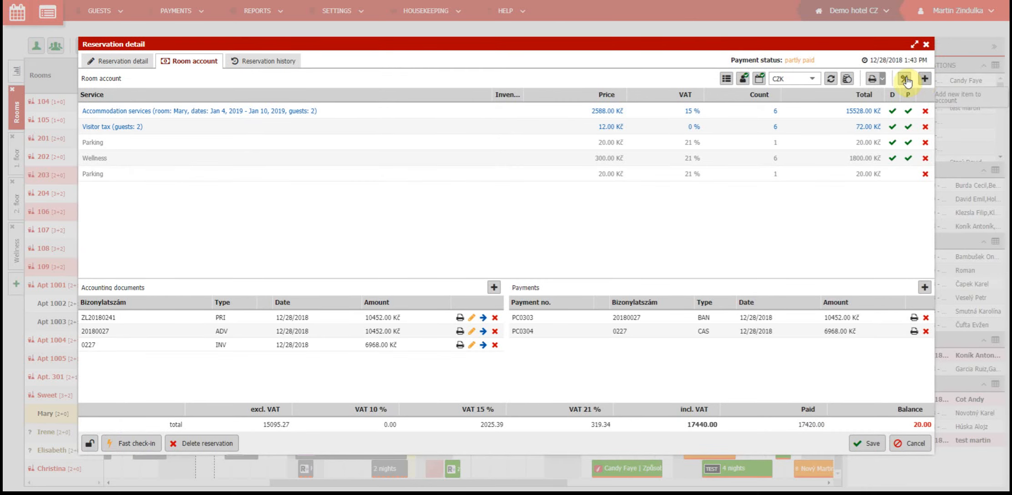
- Start a receipt for the newly added Parking item
click(494, 290)
click(521, 322)
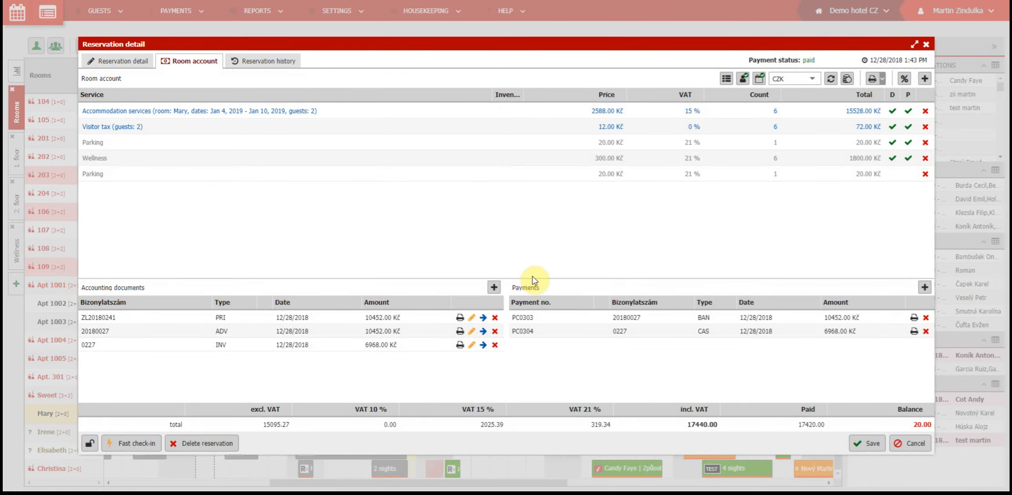